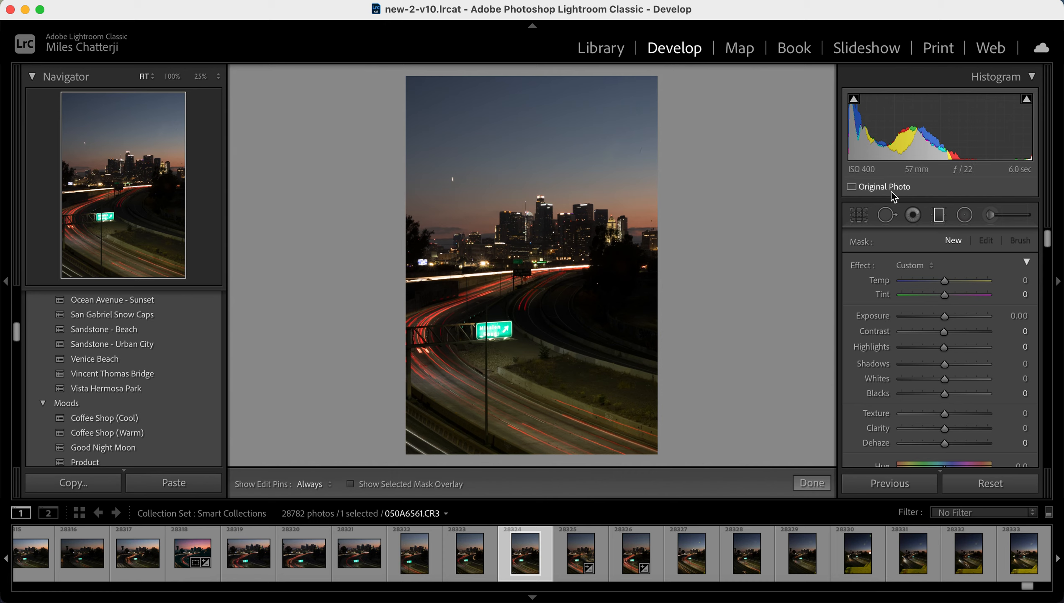
- Apply the Vincent Thomas Bridge preset to the freeway photo and inspect its dark inner curve up close
click(937, 213)
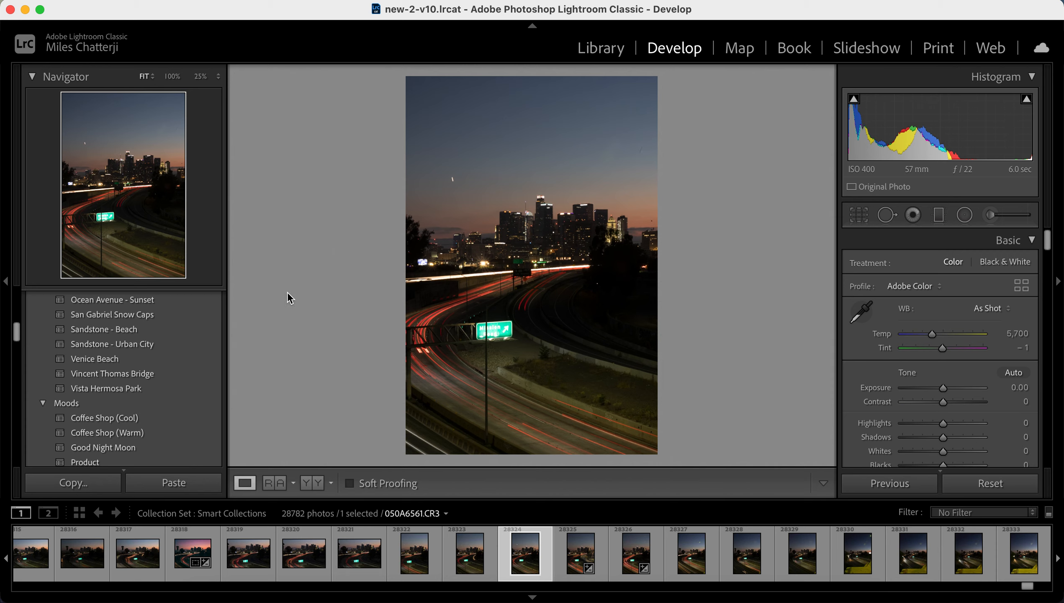
click(195, 373)
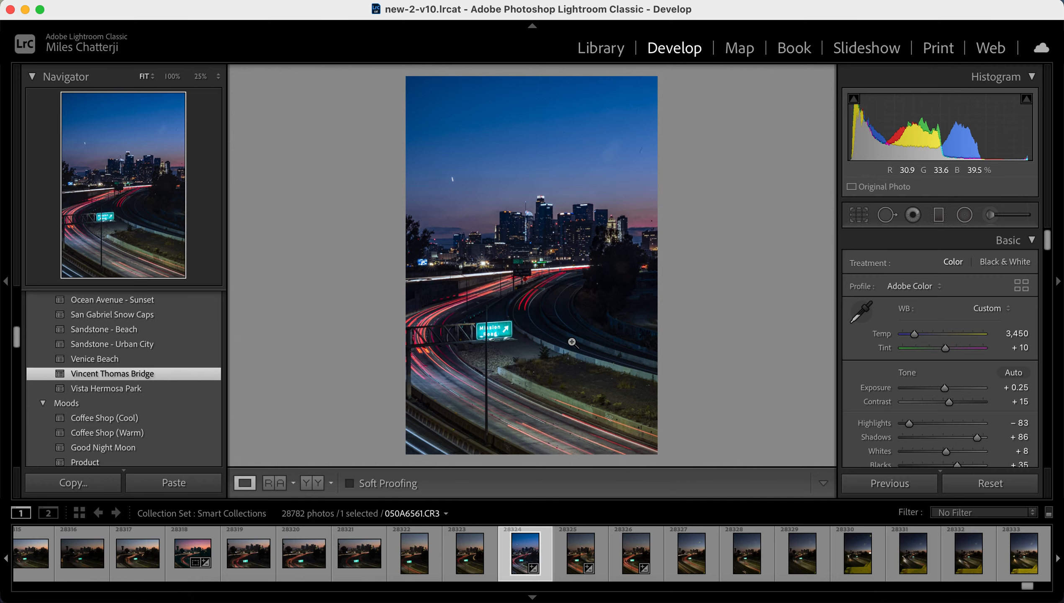
click(588, 328)
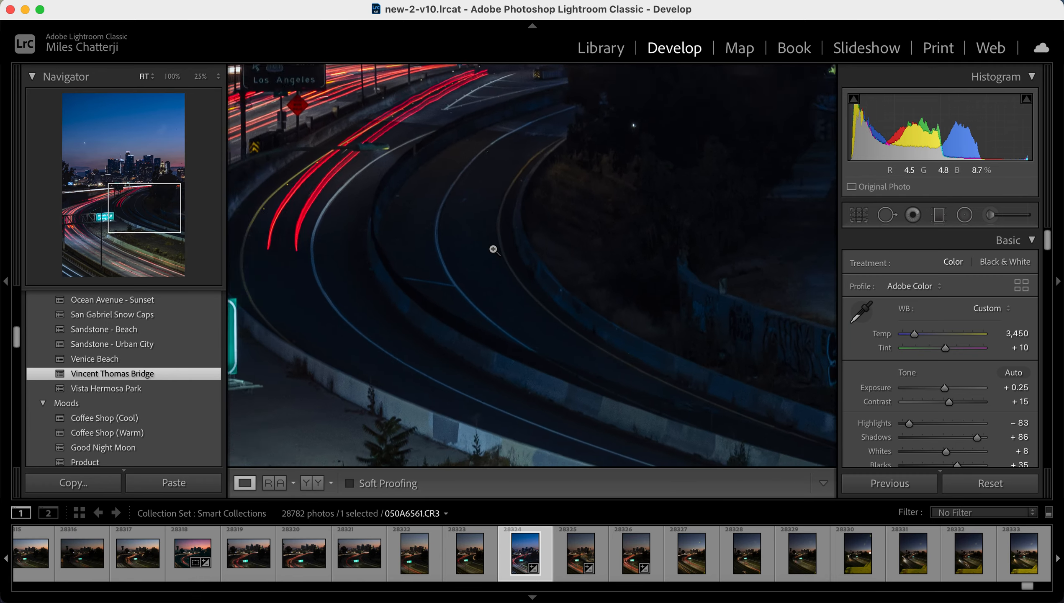
click(491, 247)
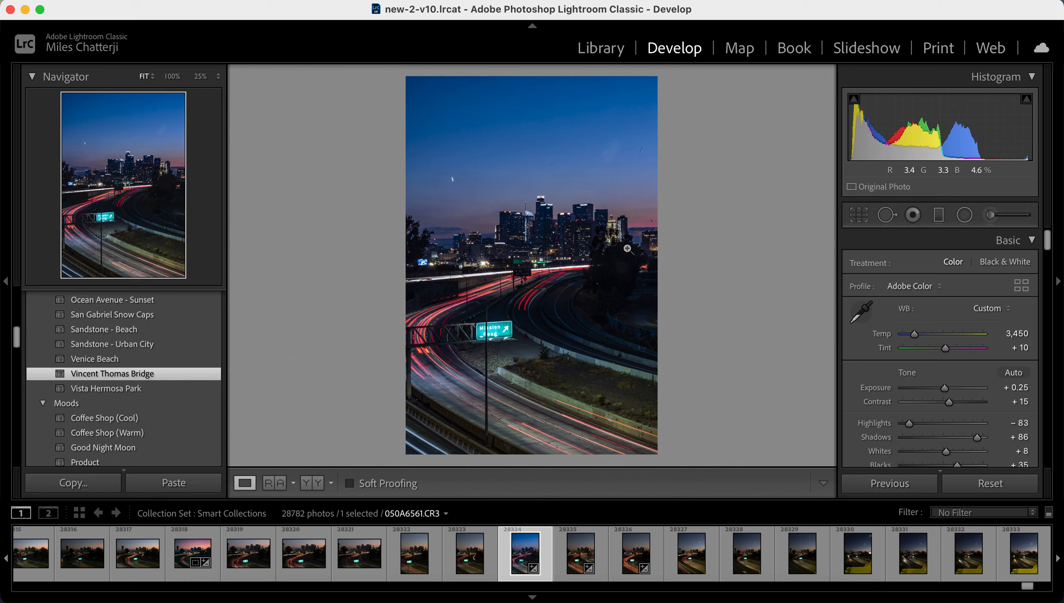
- Place a very thin graduated filter just above the photo's top edge so it covers the whole image, and check its mask overlay
click(938, 217)
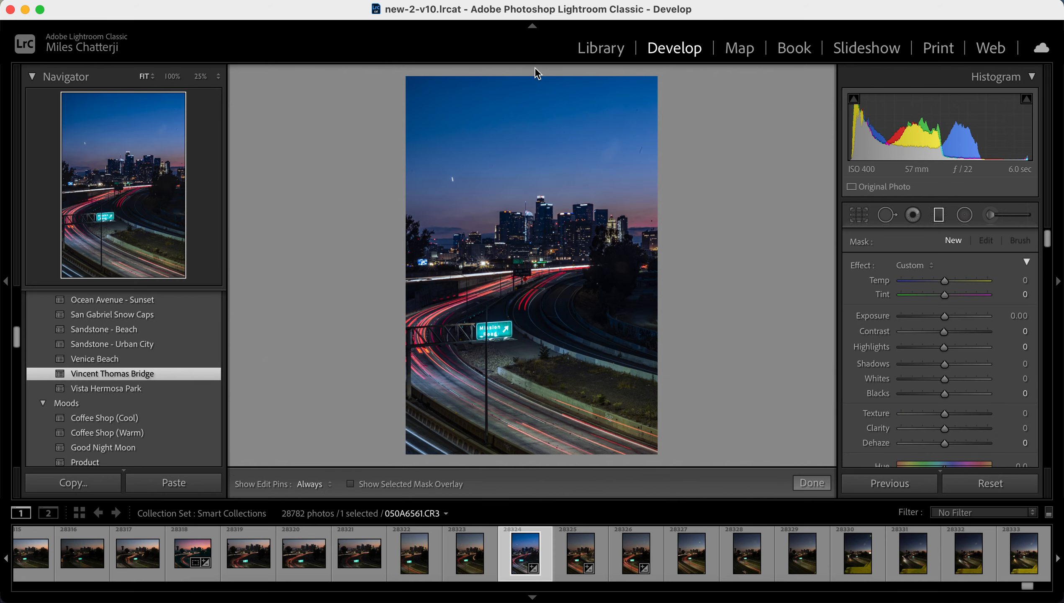
mouse_move(533, 74)
mouse_down()
mouse_move(537, 100)
mouse_move(534, 75)
mouse_up()
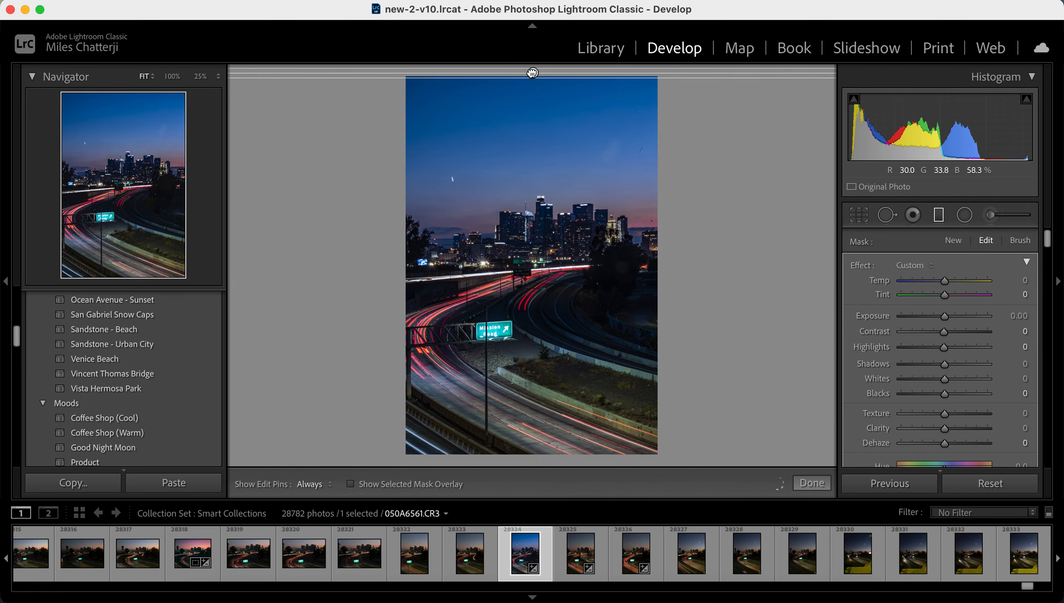
click(350, 485)
click(351, 484)
- Set the graduated filter's range mask to Luminance
scroll(859, 331, down, 5)
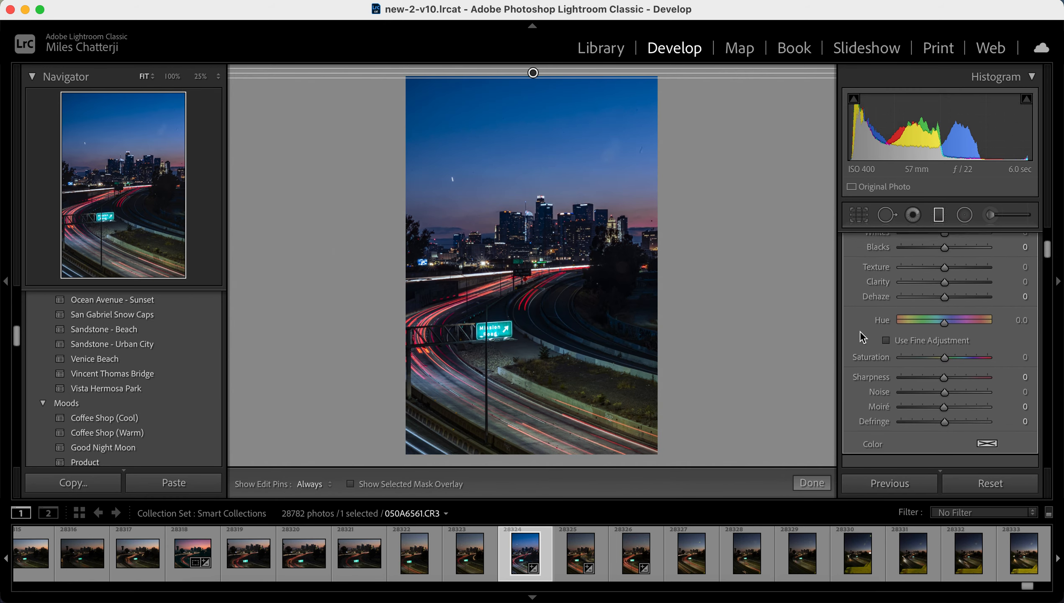
scroll(859, 331, down, 5)
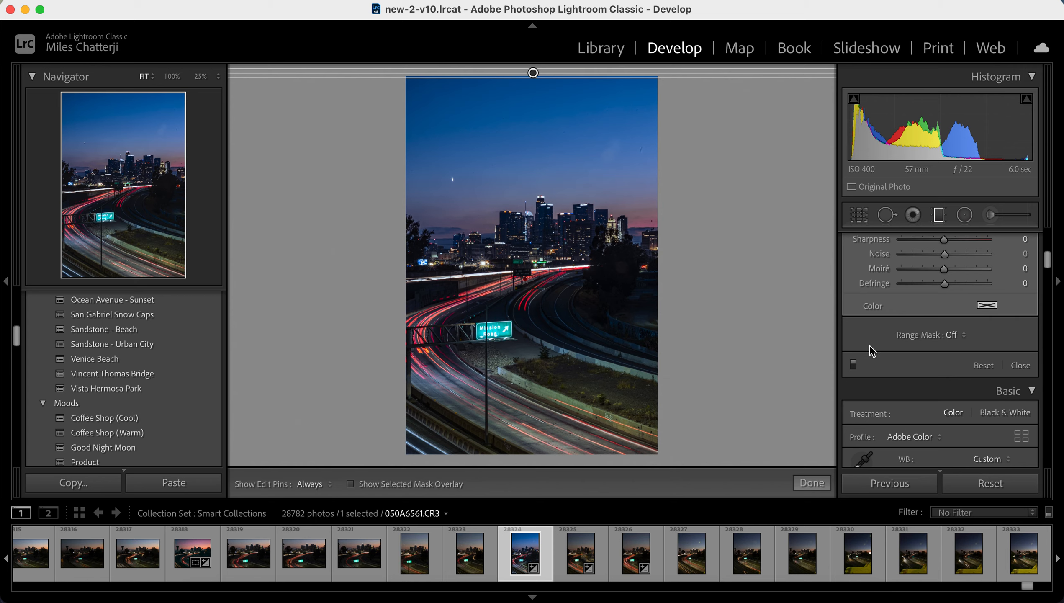
click(966, 337)
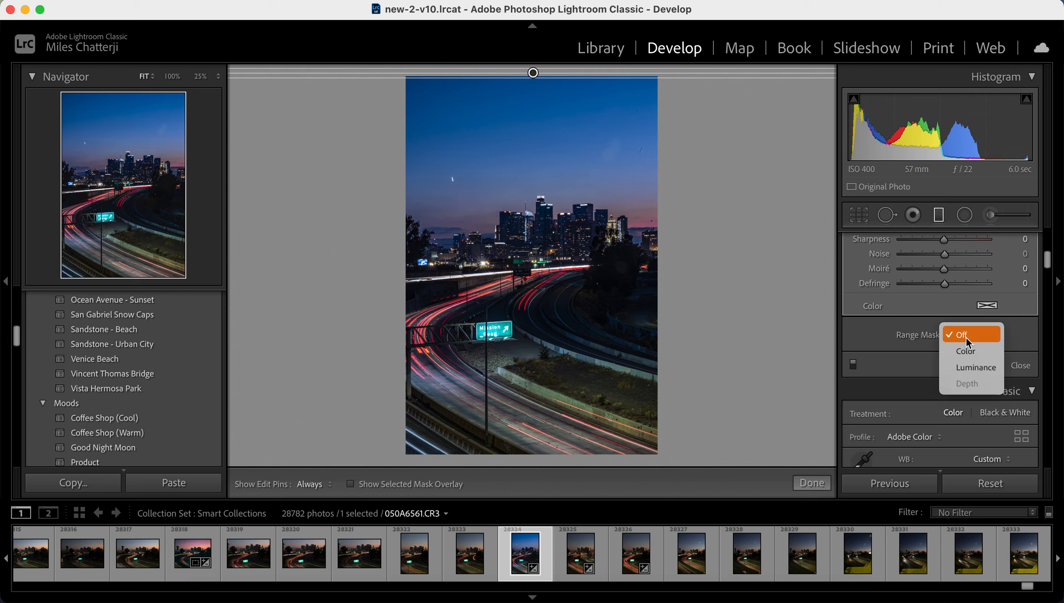
click(969, 366)
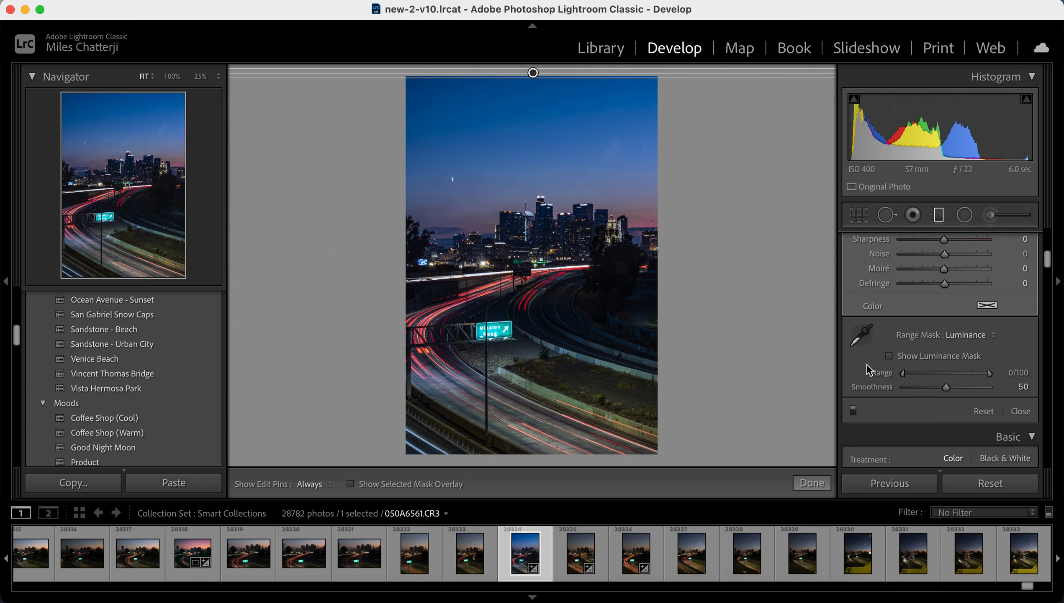
scroll(867, 370, down, 1)
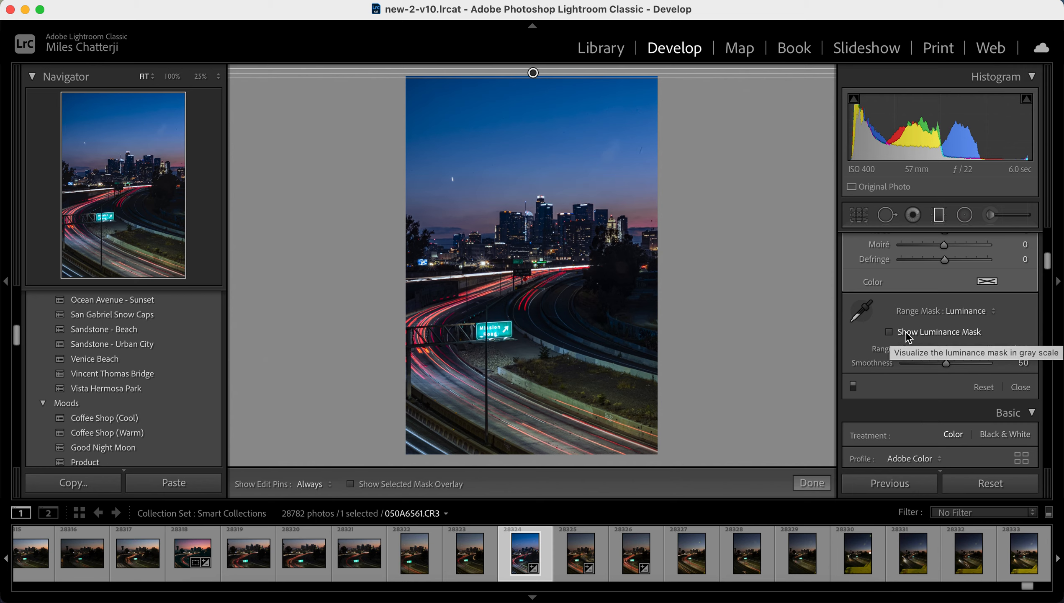
- With the luminance mask shown, restrict its range to 4/50 to target the dark areas, then hide the mask
click(890, 333)
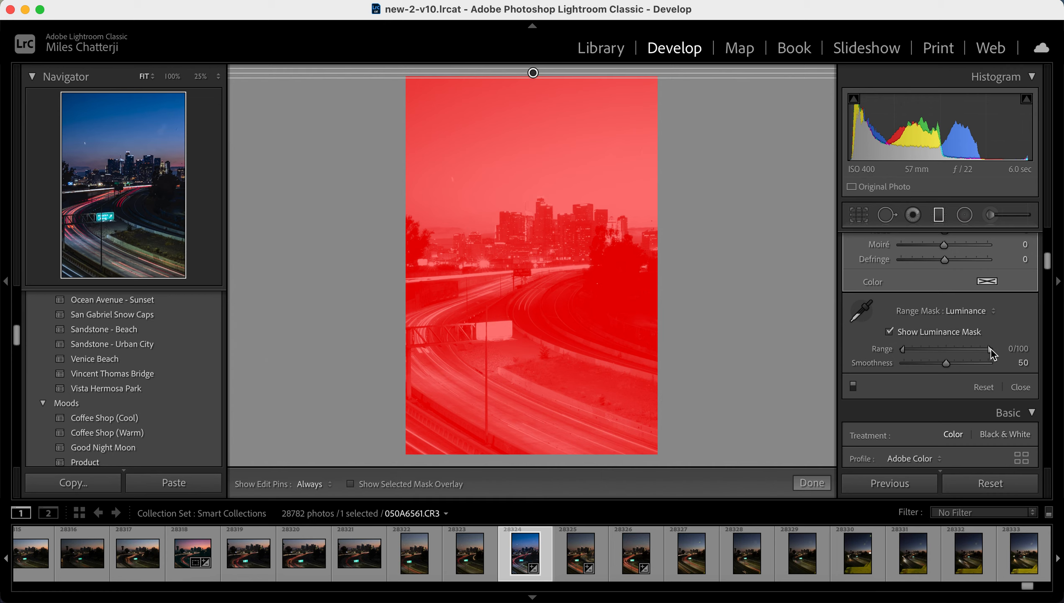
mouse_move(991, 349)
mouse_down()
mouse_move(917, 350)
mouse_move(991, 349)
mouse_up()
mouse_move(903, 351)
mouse_down()
mouse_move(972, 355)
mouse_move(906, 352)
mouse_up()
drag(988, 351, 947, 354)
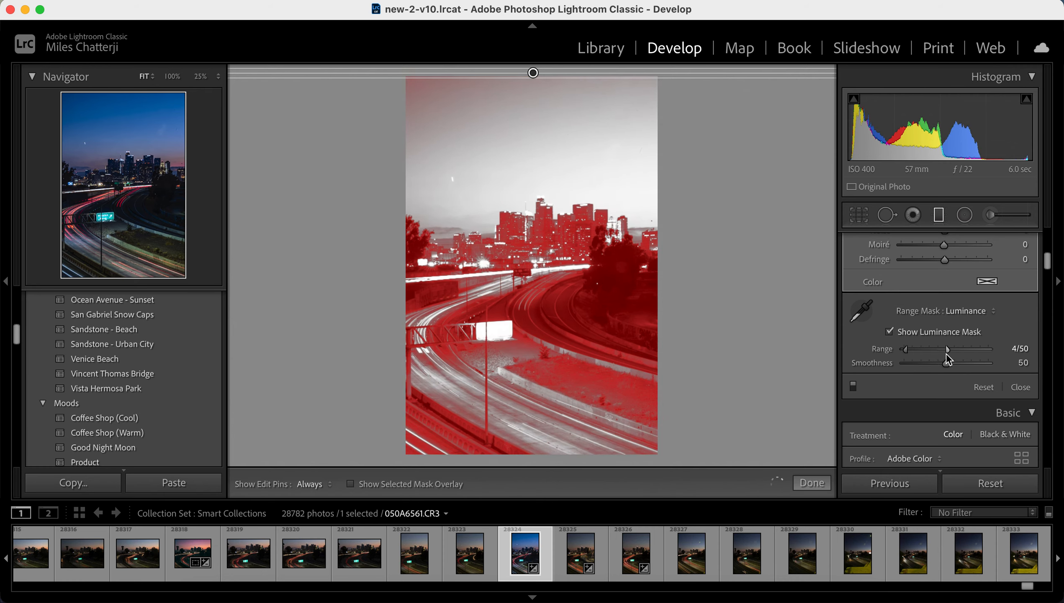
click(888, 334)
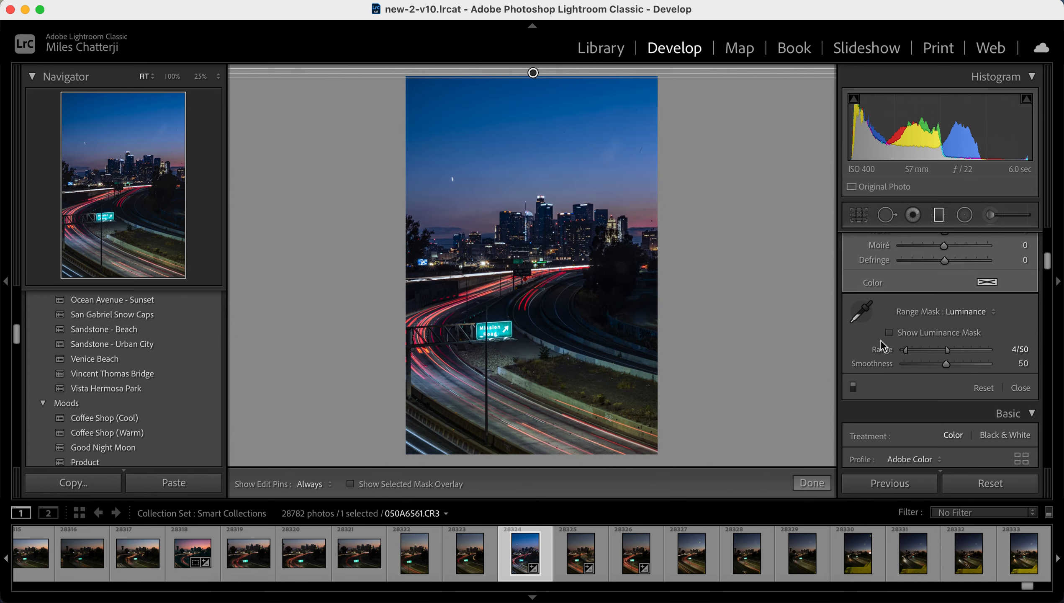
- Set the graduated filter's shadows to 100, blacks to 17 and exposure to 0.19, and compare before and after
scroll(884, 344, up, 6)
scroll(884, 347, up, 4)
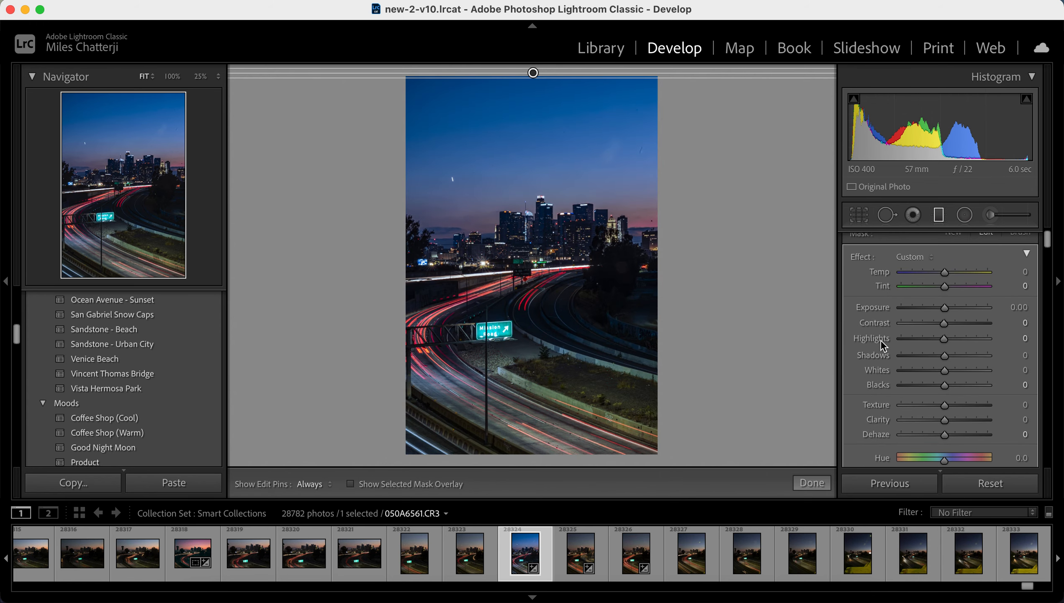
scroll(884, 345, down, 5)
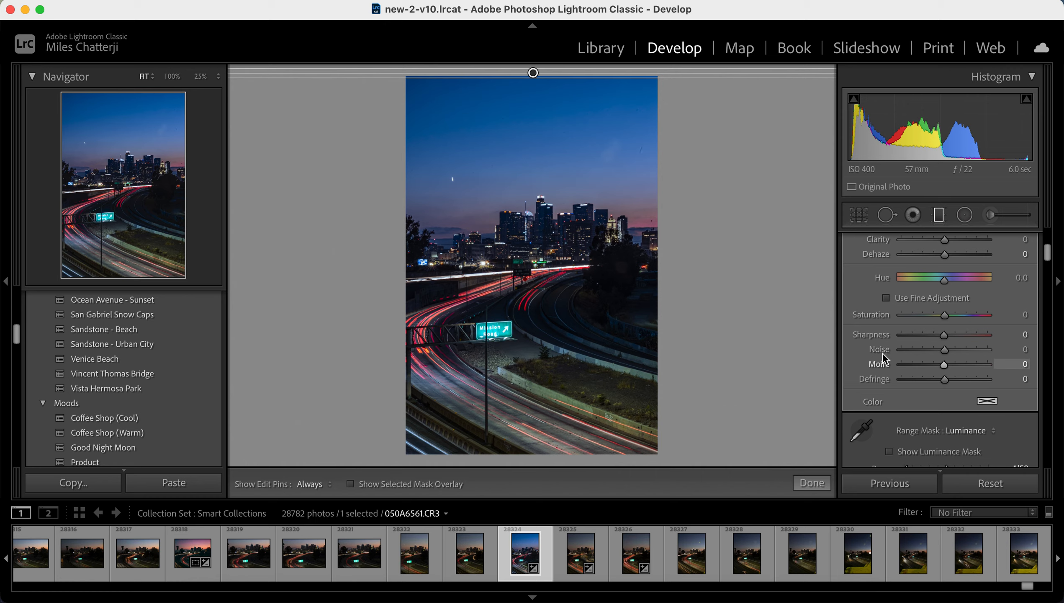
scroll(884, 353, down, 4)
scroll(893, 346, up, 4)
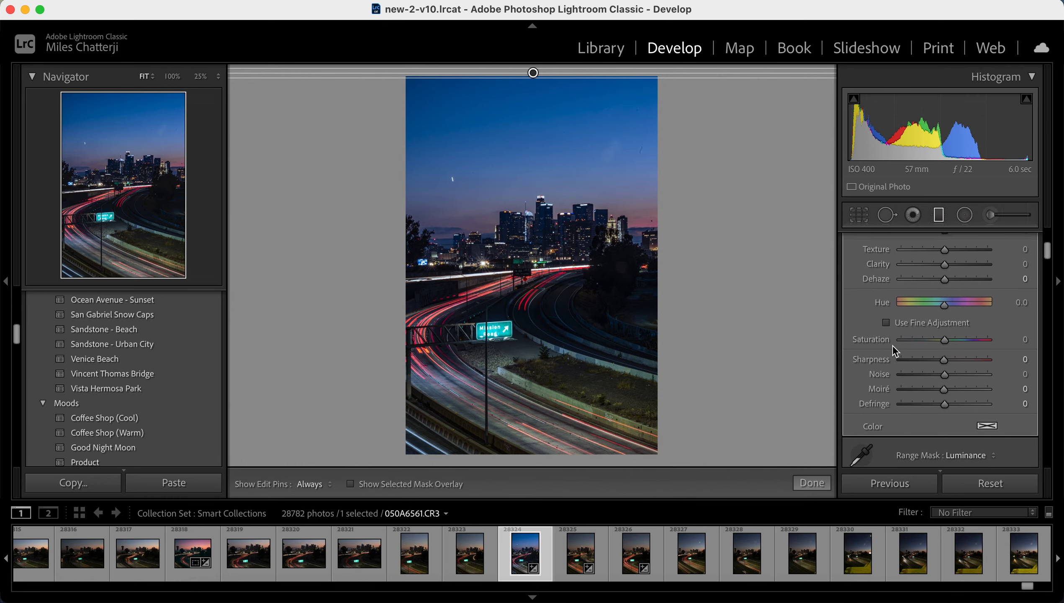
scroll(879, 316, up, 4)
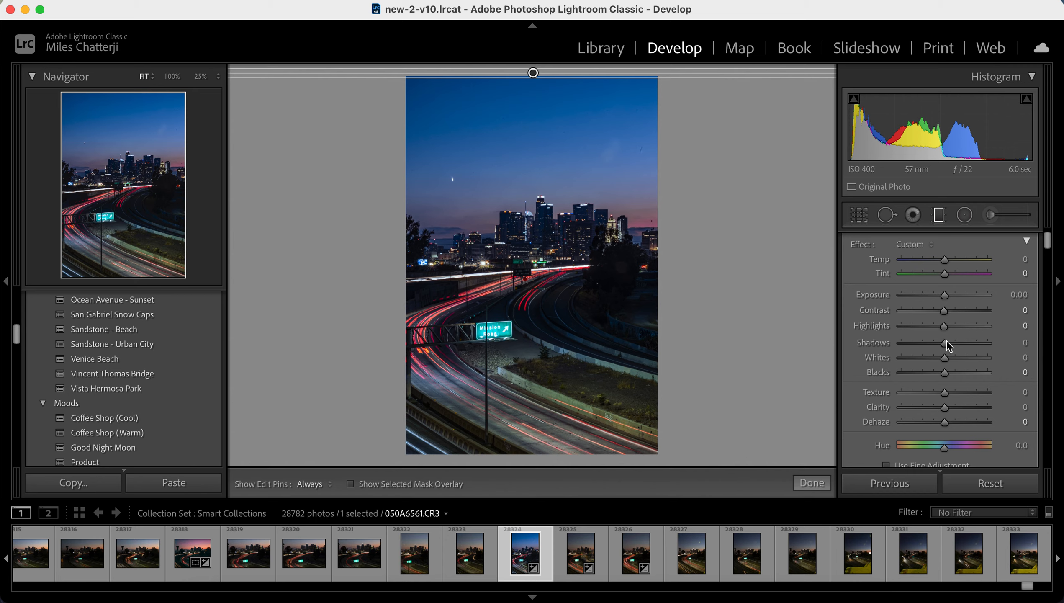
drag(948, 342, 1012, 347)
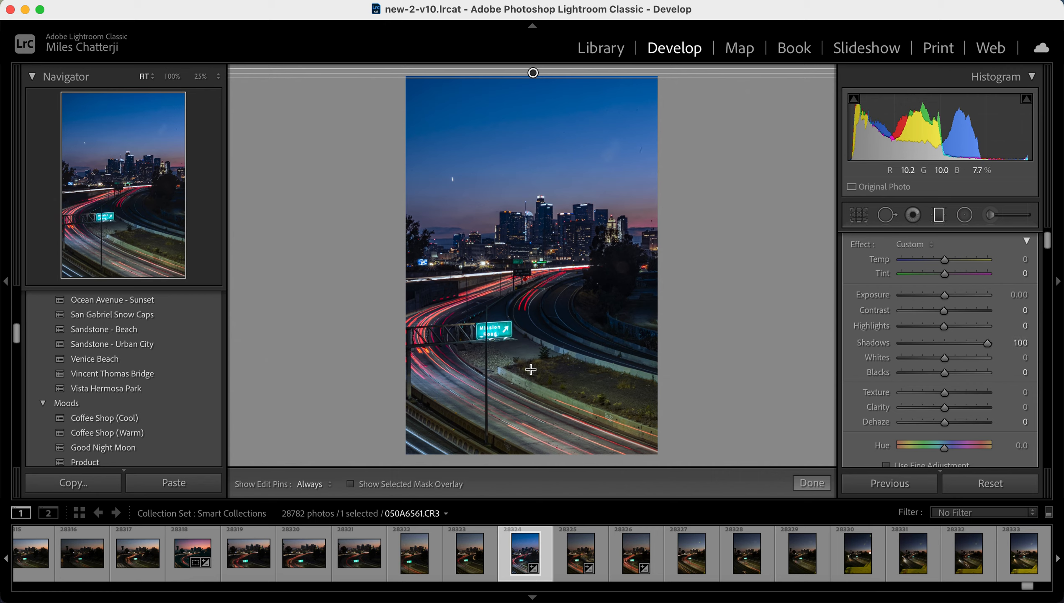
drag(947, 373, 955, 377)
drag(946, 296, 948, 296)
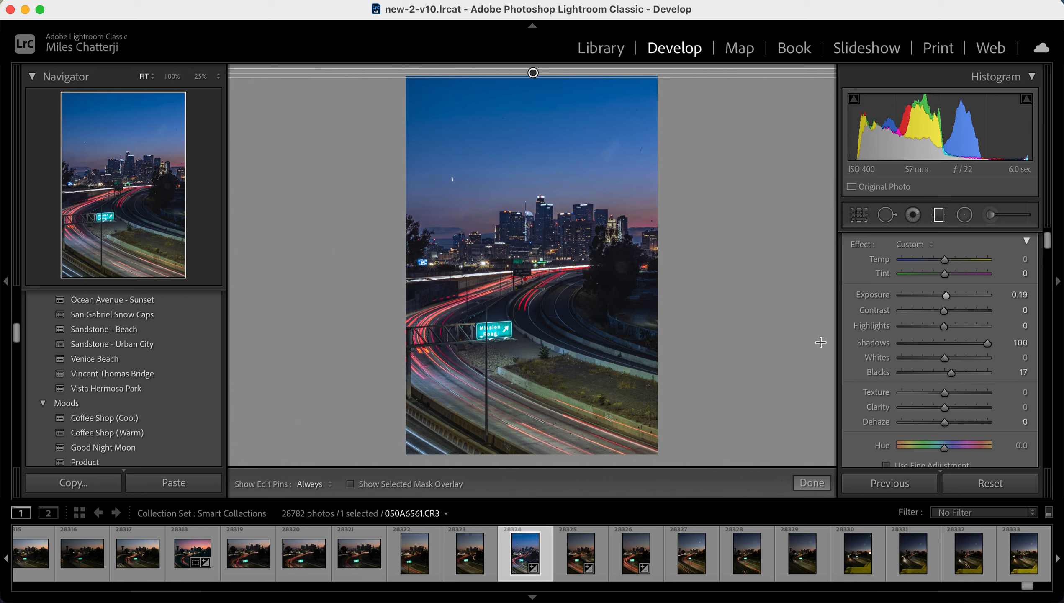
key(backslash)
key(backslash)
- Show the luminance mask again and switch the graduated filter to its brush in Erase mode
scroll(885, 360, up, 1)
scroll(884, 360, down, 5)
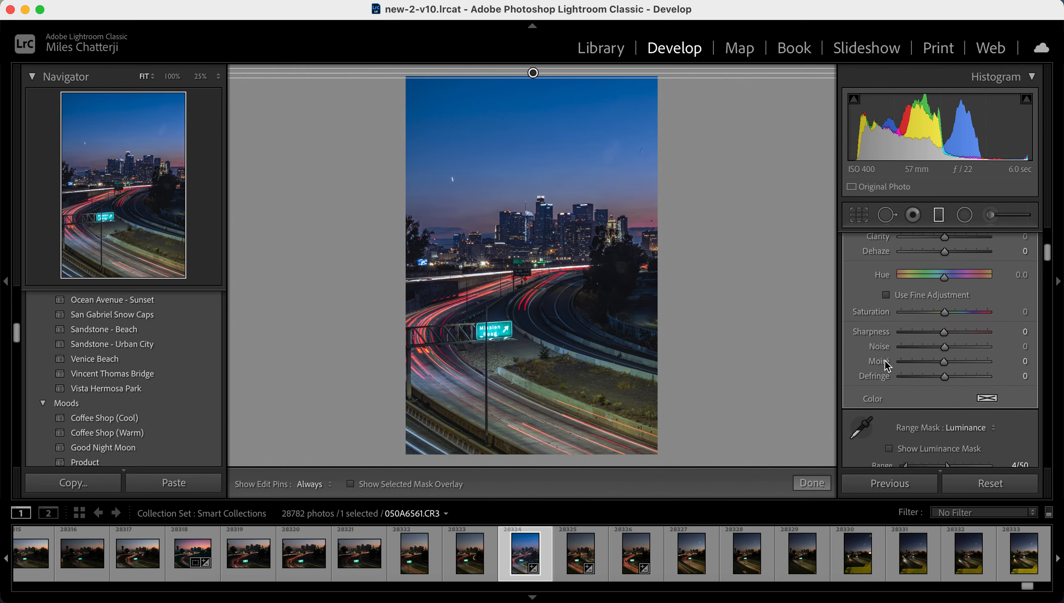
scroll(885, 360, down, 3)
click(889, 304)
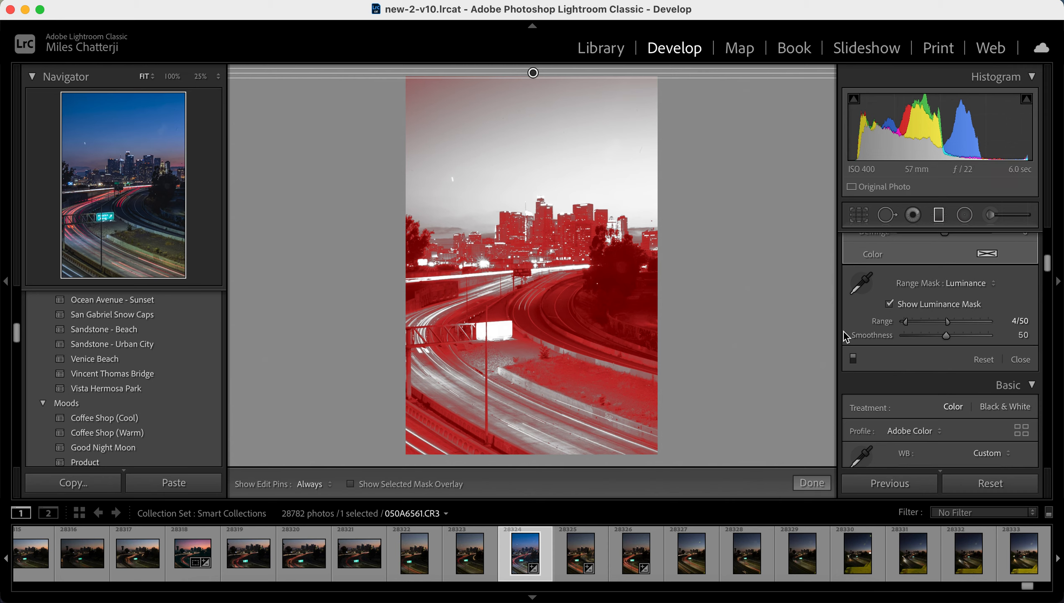
scroll(843, 330, up, 10)
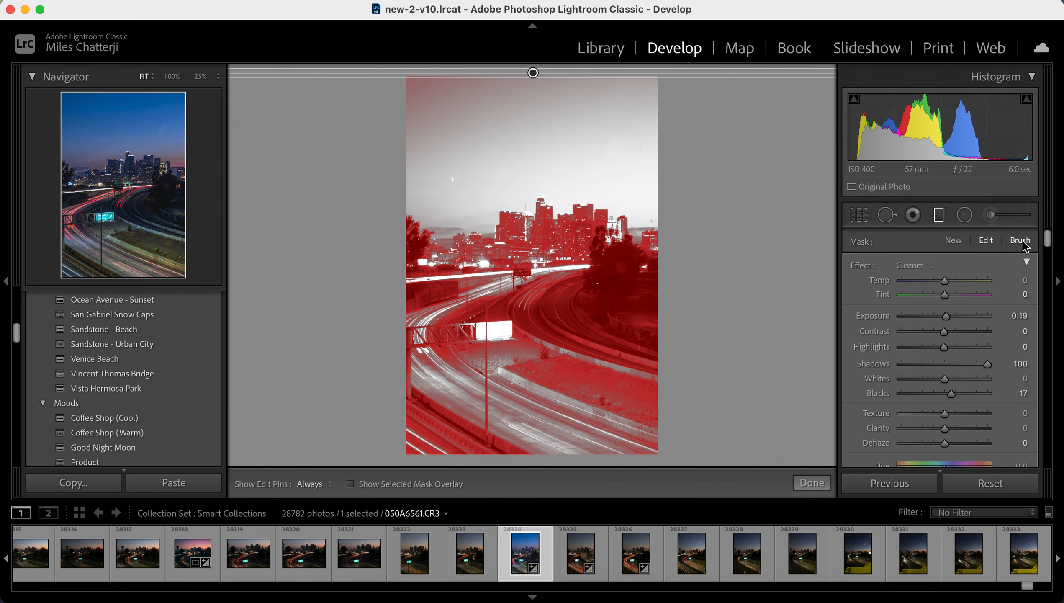
click(1022, 240)
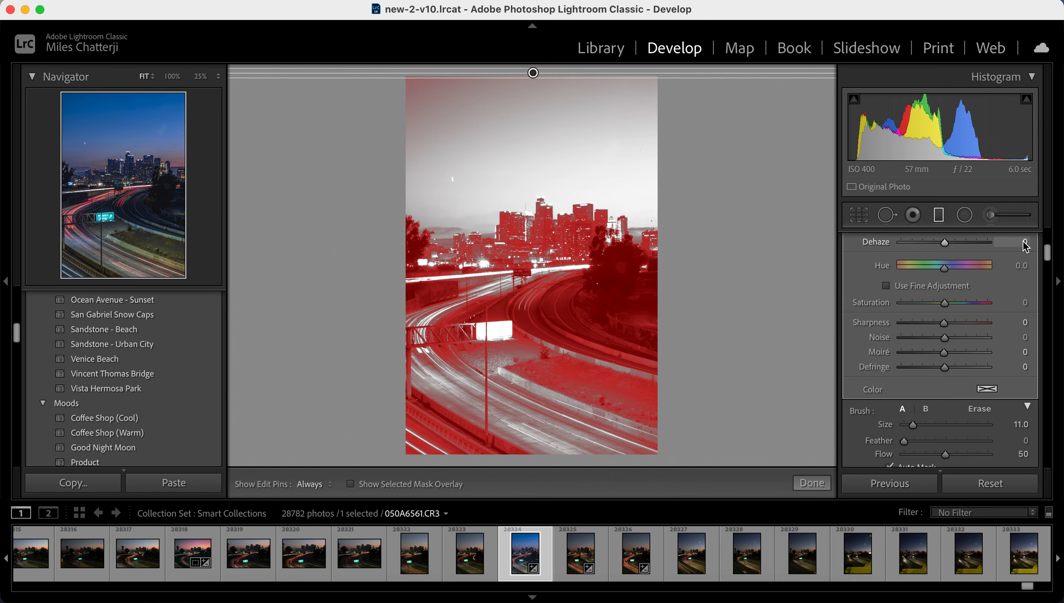
click(982, 397)
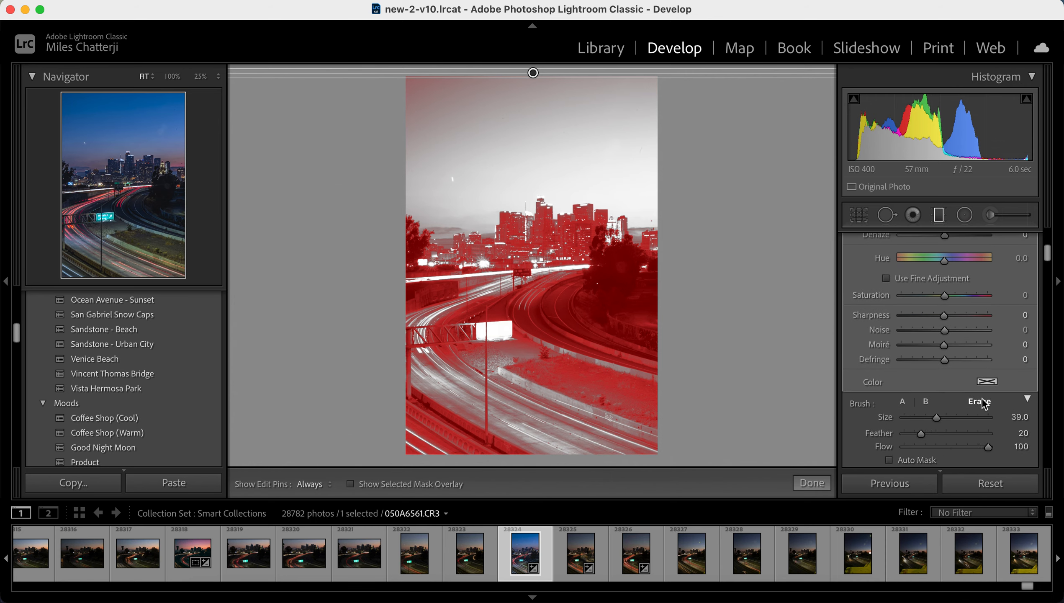
- Resize the erase brush and, with edit pins hidden, erase the mask from the foreground road, the photo's left side and the sky
scroll(917, 378, up, 8)
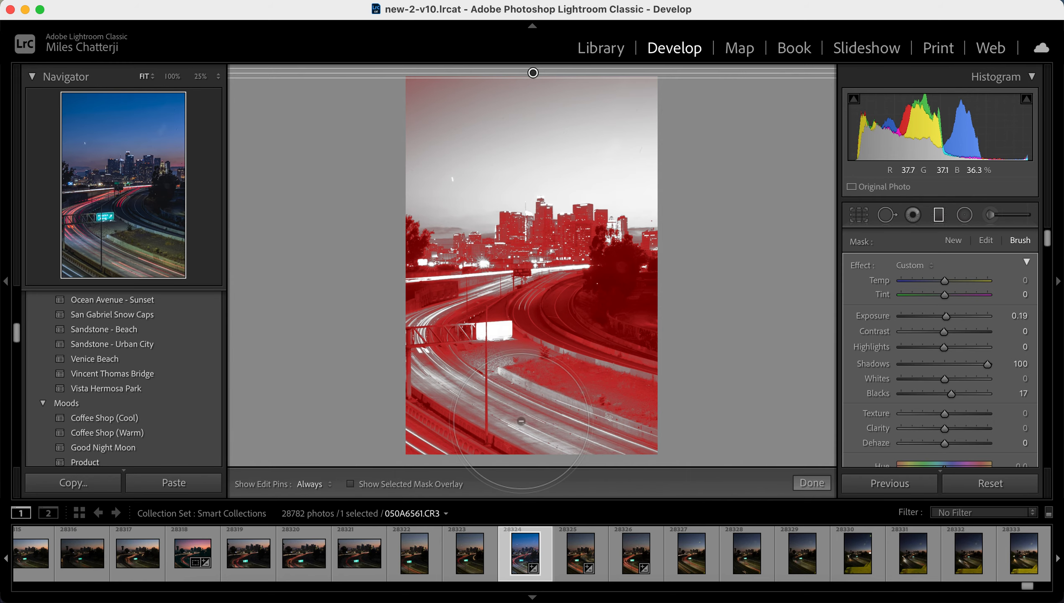
scroll(523, 368, down, 5)
scroll(523, 368, up, 4)
scroll(524, 368, down, 4)
scroll(524, 368, up, 3)
scroll(524, 368, down, 3)
scroll(524, 369, up, 3)
scroll(524, 369, down, 4)
scroll(524, 368, up, 3)
scroll(523, 368, down, 3)
key(h)
mouse_move(468, 399)
mouse_down()
mouse_move(435, 434)
mouse_move(479, 452)
mouse_move(412, 448)
mouse_move(637, 427)
mouse_move(498, 368)
mouse_move(432, 364)
mouse_move(422, 330)
mouse_move(407, 216)
mouse_move(416, 128)
mouse_move(446, 108)
mouse_move(587, 97)
mouse_move(609, 105)
mouse_move(590, 155)
mouse_move(461, 255)
mouse_move(456, 352)
mouse_move(441, 380)
mouse_move(425, 379)
mouse_move(524, 416)
mouse_move(532, 395)
mouse_move(480, 303)
mouse_move(516, 367)
mouse_move(613, 427)
mouse_up()
drag(647, 431, 550, 381)
mouse_move(401, 123)
mouse_down()
mouse_move(478, 51)
mouse_move(516, 128)
mouse_move(543, 144)
mouse_move(379, 159)
mouse_up()
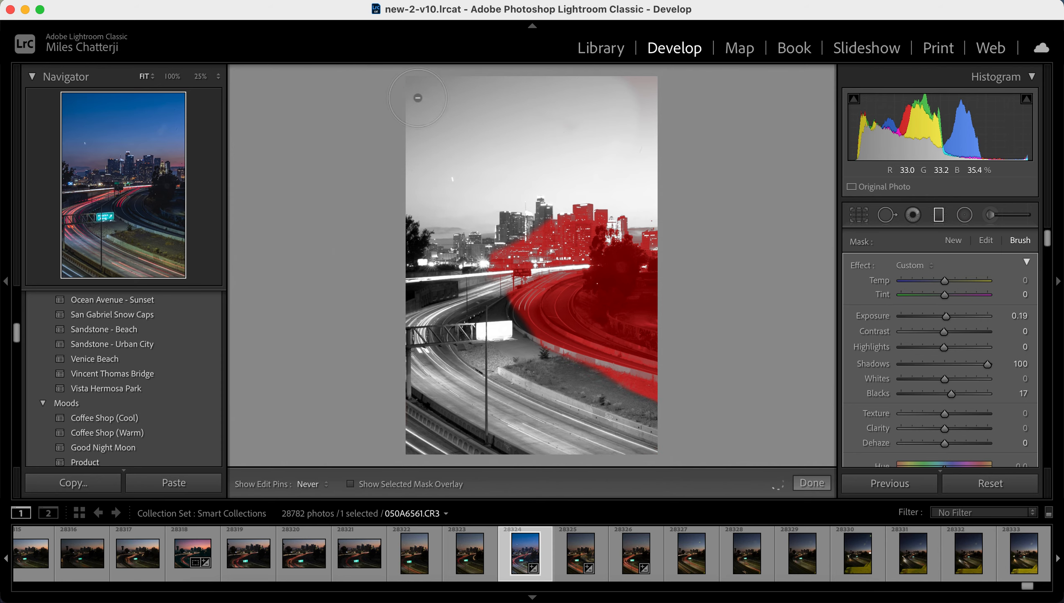
- Erase the remaining mask over the downtown skyline, keeping only the dark trees and inner freeway curve masked
mouse_move(555, 194)
mouse_down()
mouse_move(473, 271)
mouse_move(572, 209)
mouse_move(646, 211)
mouse_up()
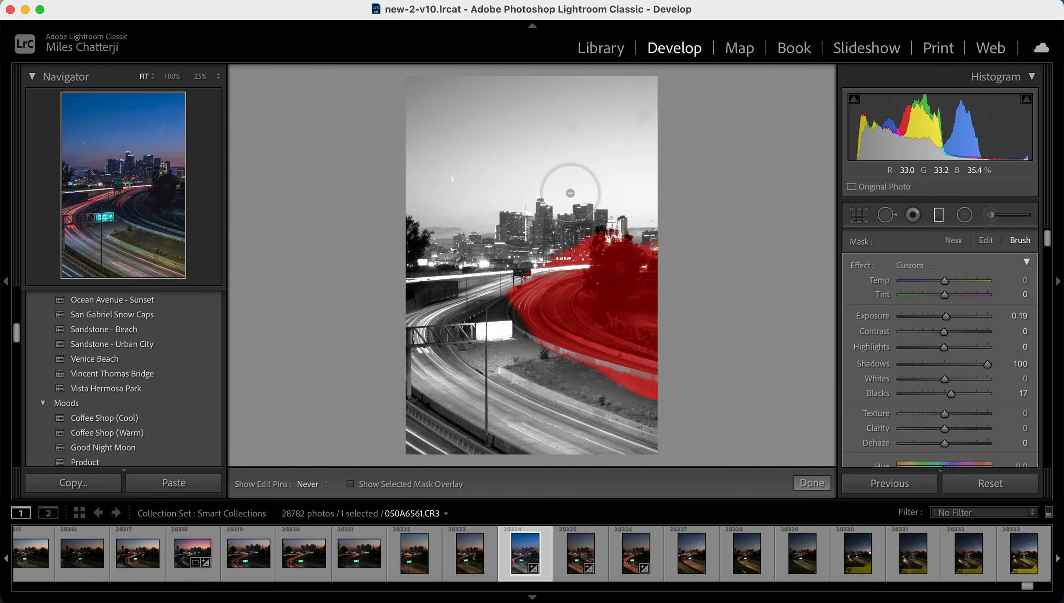
drag(547, 227, 566, 240)
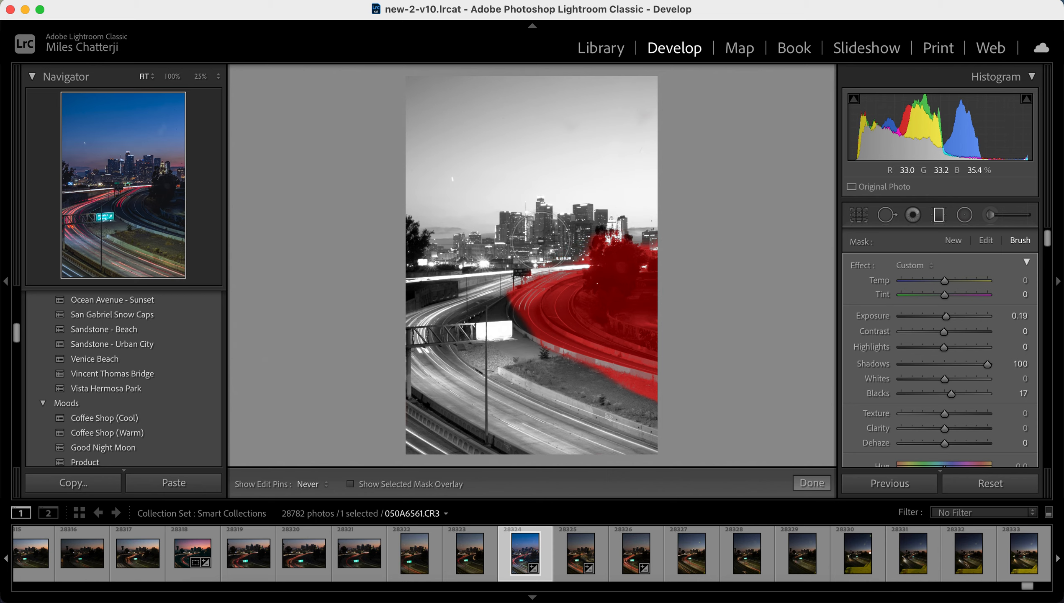
drag(487, 274, 486, 275)
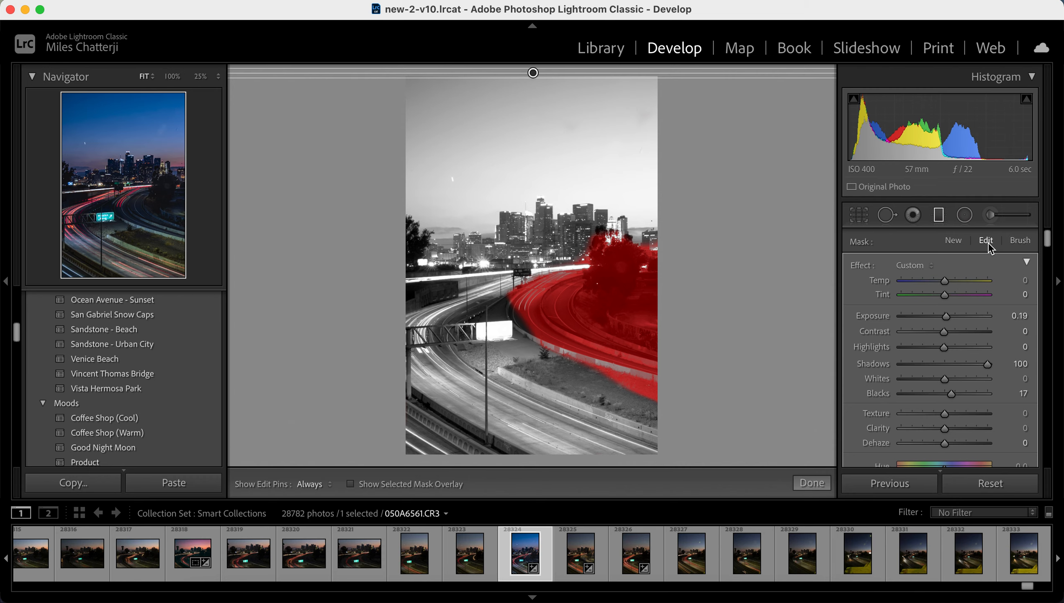
- Hide the luminance mask, raise the graduated filter's exposure to 0.52, and close the filter
scroll(989, 244, down, 8)
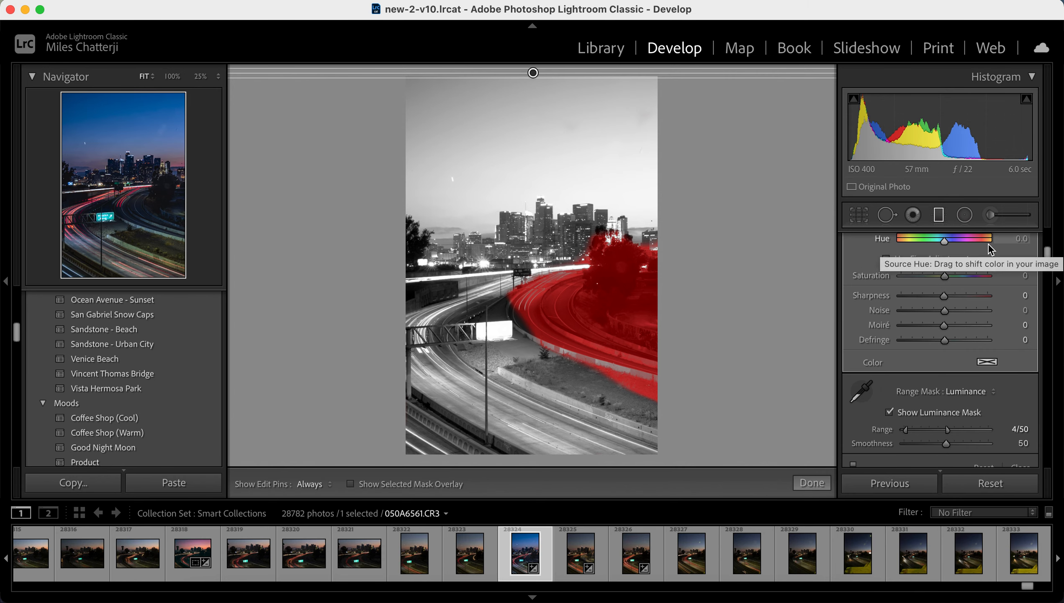
click(888, 412)
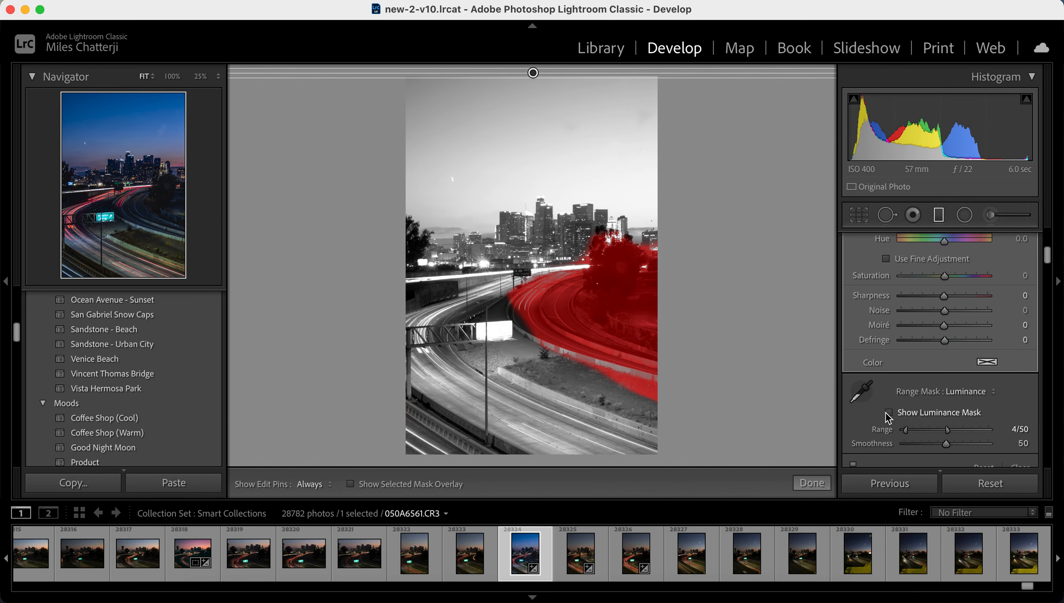
scroll(885, 411, up, 8)
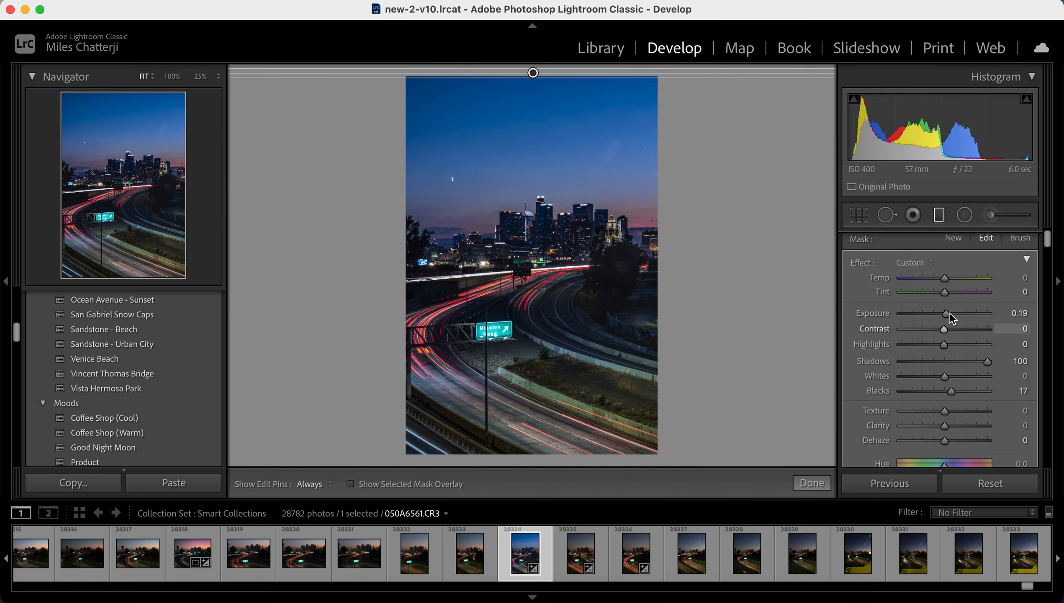
mouse_move(945, 315)
mouse_down()
mouse_move(963, 315)
mouse_move(938, 319)
mouse_move(949, 319)
mouse_up()
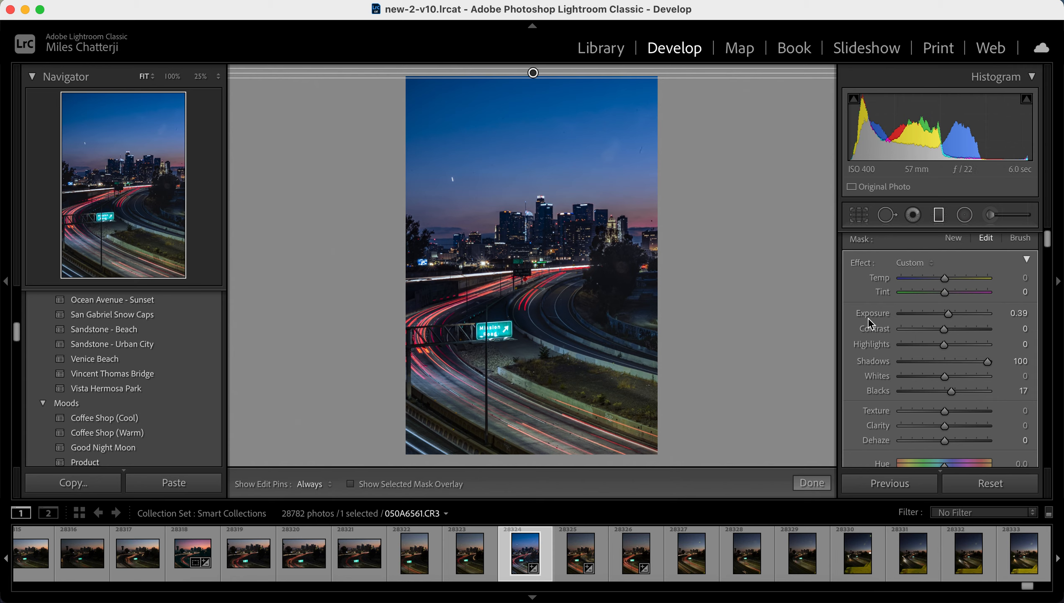
drag(950, 315, 952, 320)
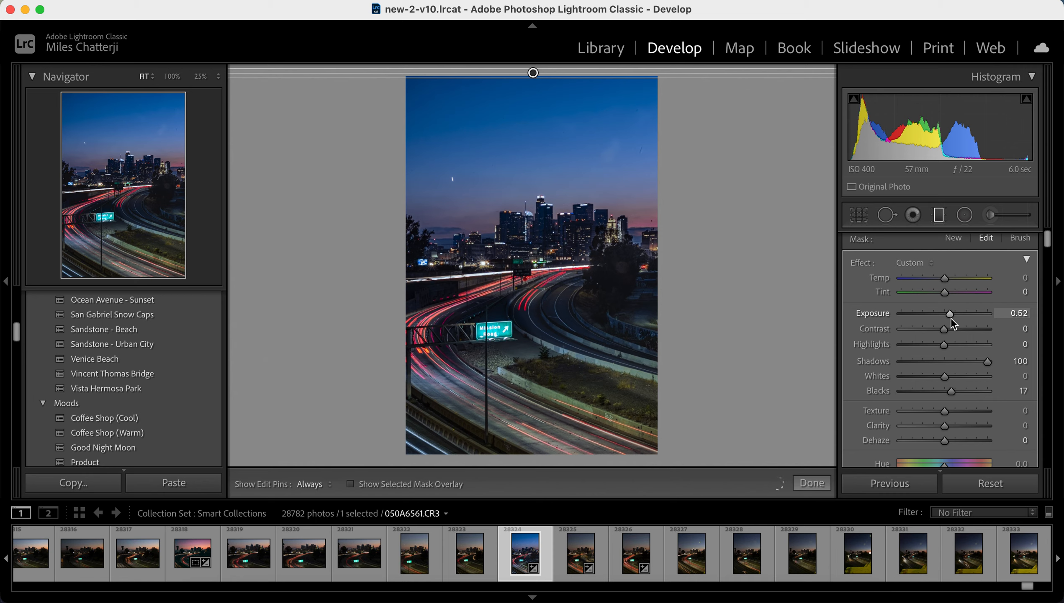
click(941, 217)
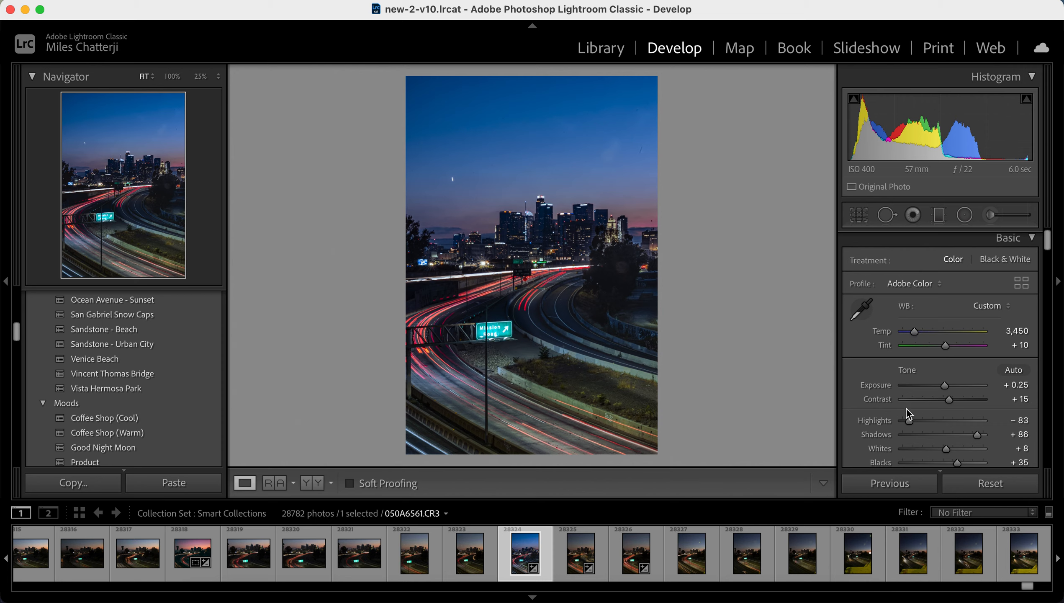
scroll(906, 408, down, 5)
scroll(920, 449, up, 3)
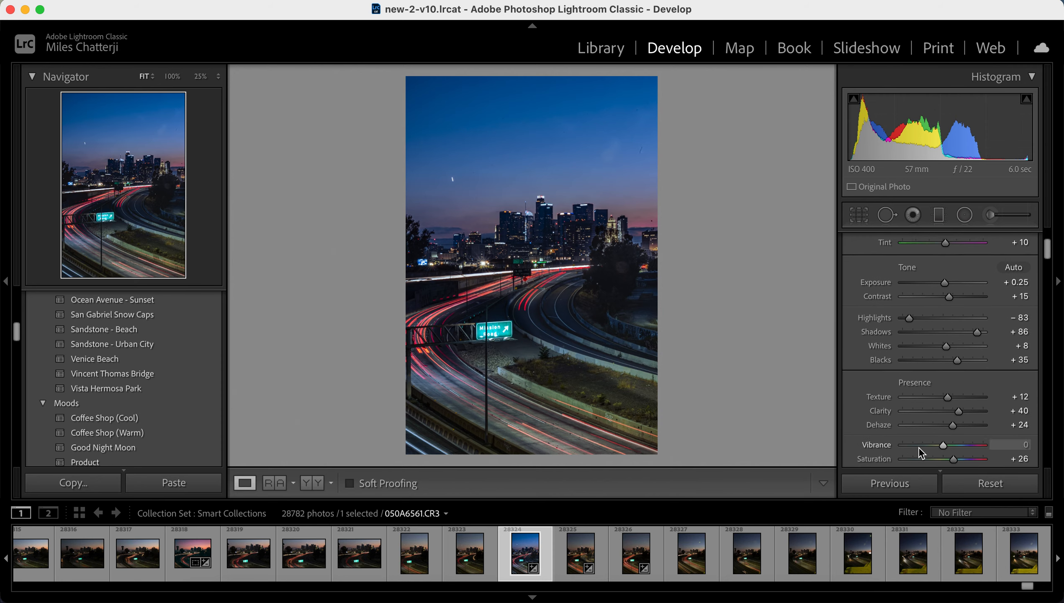